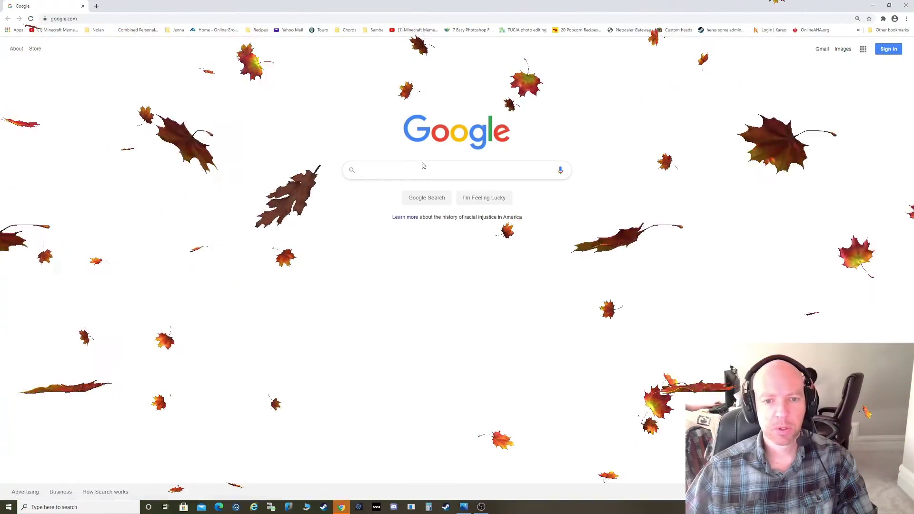
# Step: Search Google for "google earth", open the official Google Earth site and launch Earth in the browser
pyautogui.click(431, 170)
pyautogui.write('googl')
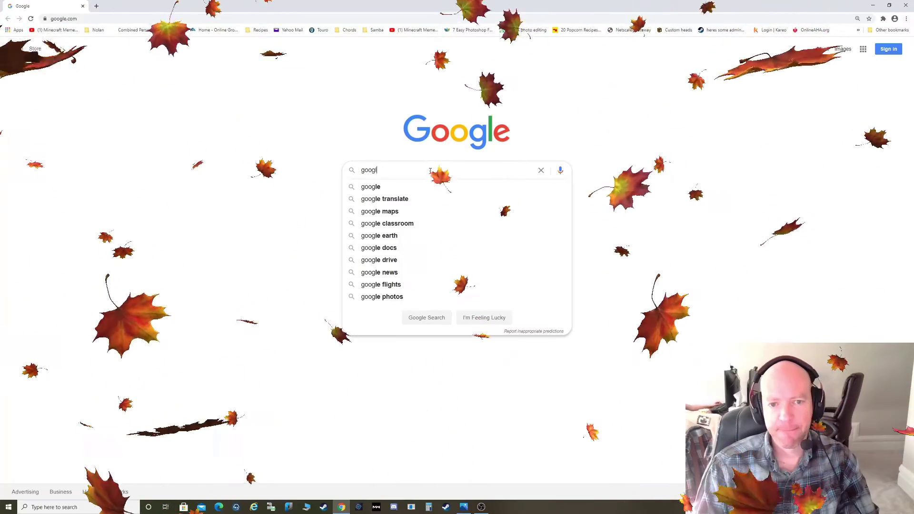
pyautogui.write('e earth')
pyautogui.press('Return')
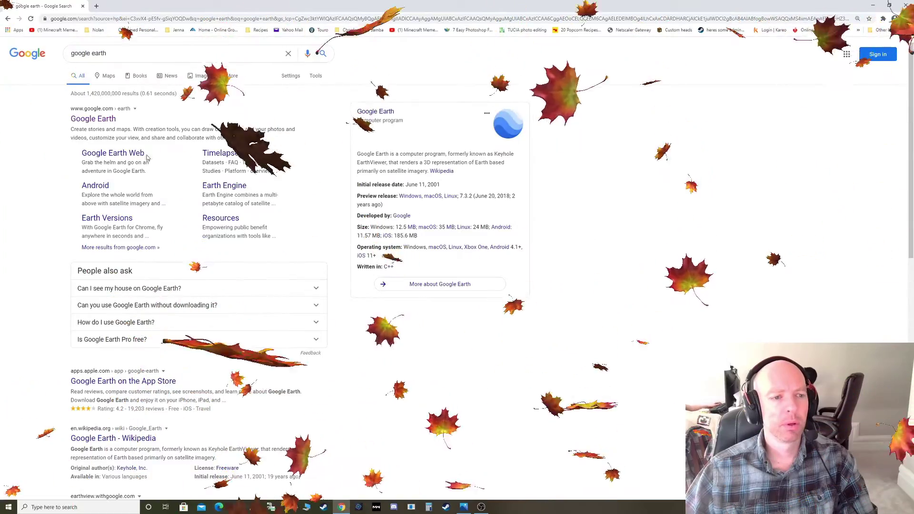
pyautogui.click(101, 118)
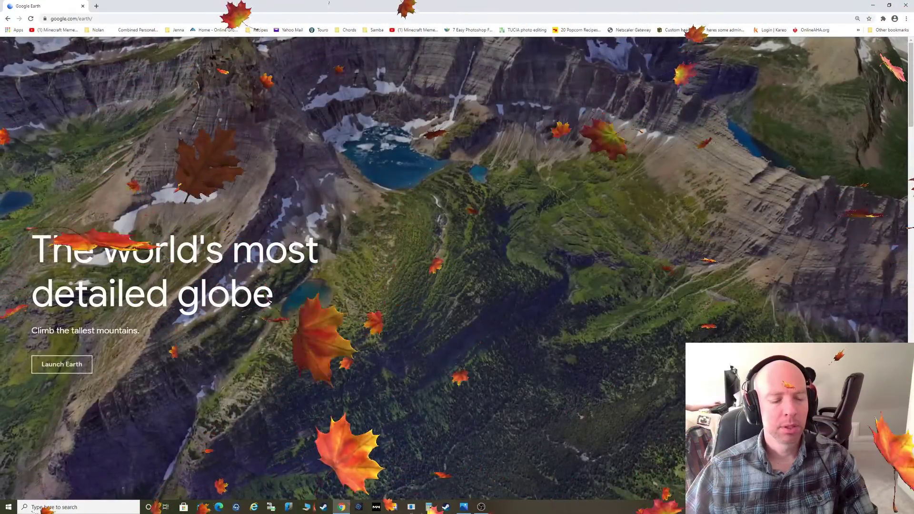
pyautogui.click(77, 367)
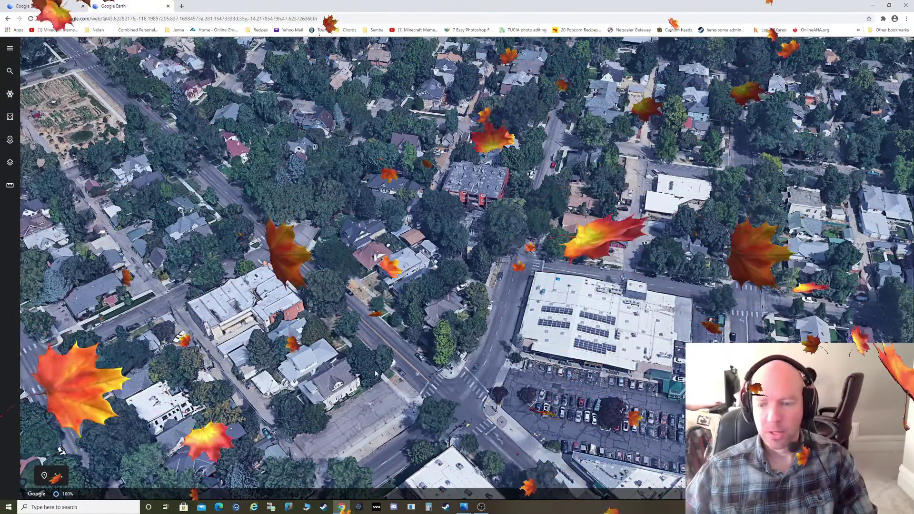
# Step: Examine the area from street level out to the curved globe, covering the Pacific Northwest and the western United States
pyautogui.scroll(-10, 481, 343)
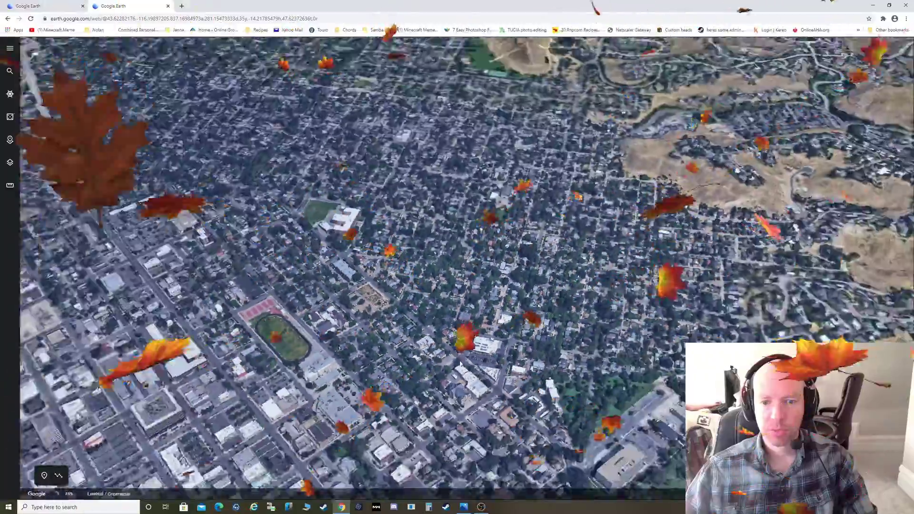
pyautogui.scroll(-10, 486, 380)
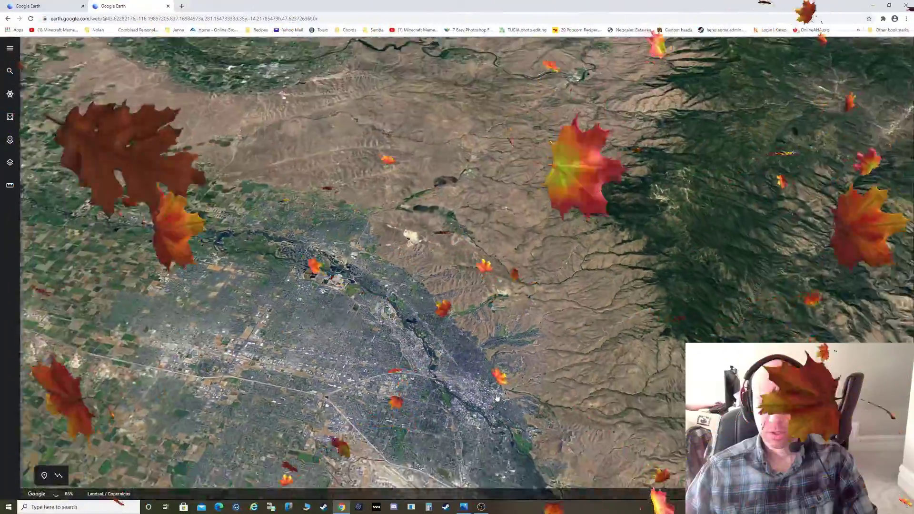
pyautogui.scroll(-10, 500, 419)
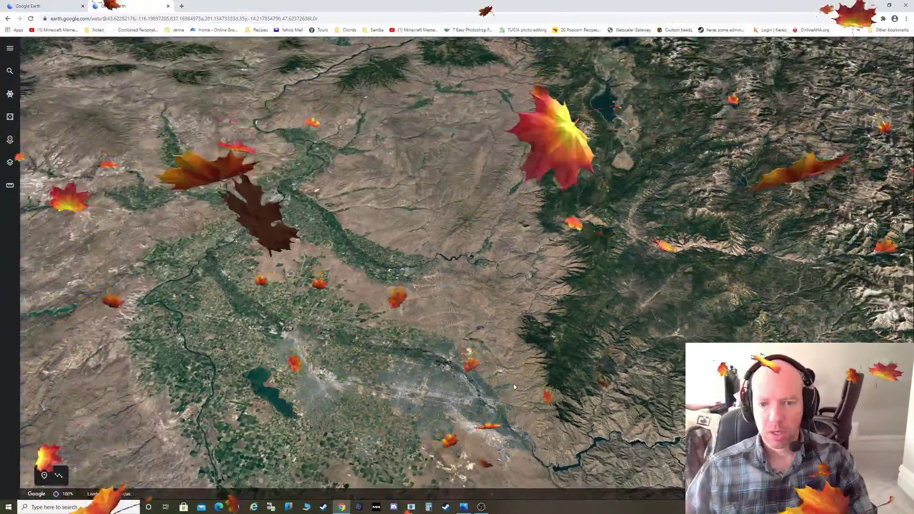
pyautogui.scroll(-3, 521, 395)
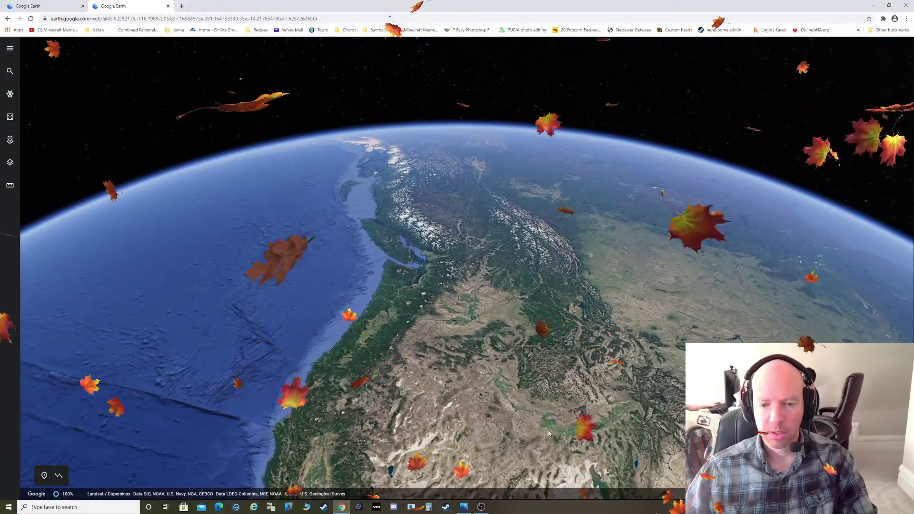
pyautogui.moveTo(548, 432); pyautogui.dragTo(521, 346)
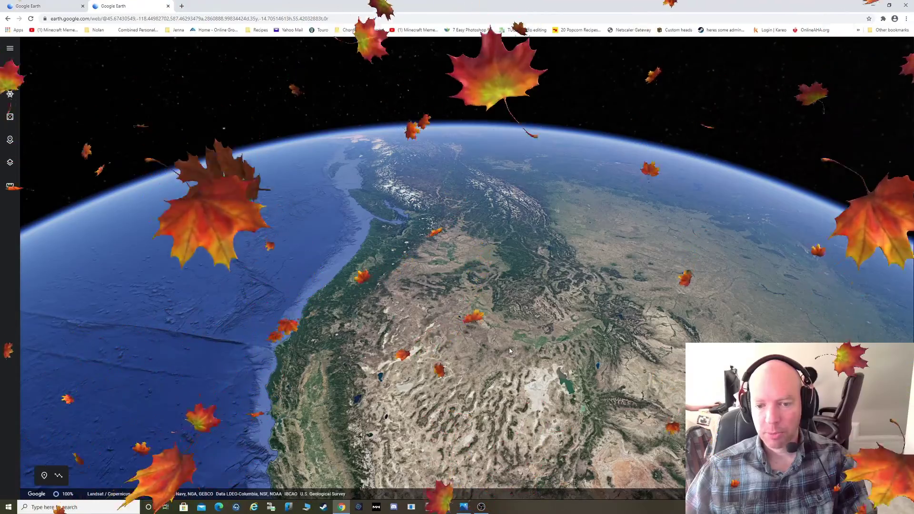
pyautogui.scroll(5, 512, 365)
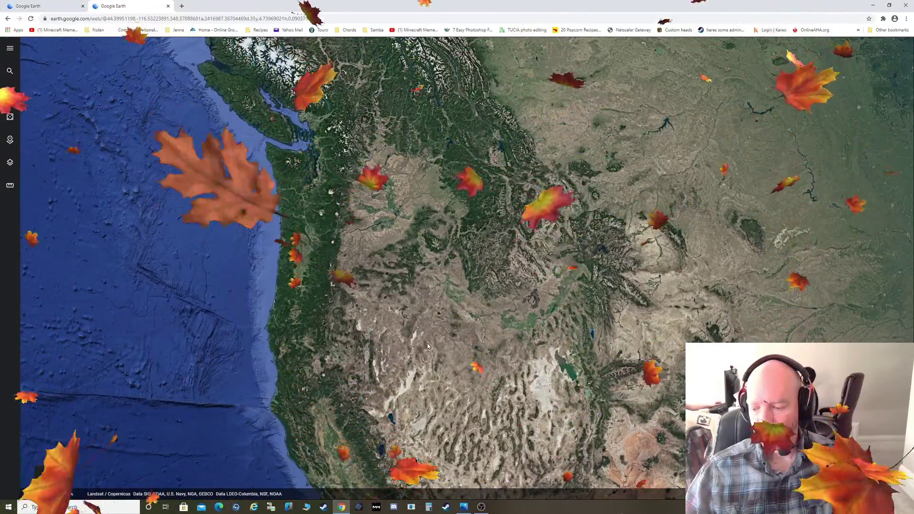
pyautogui.scroll(5, 428, 344)
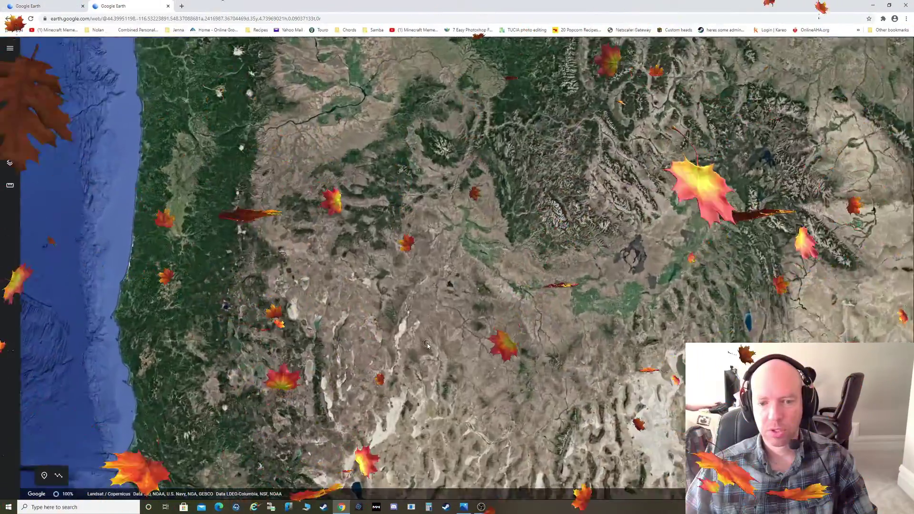
pyautogui.scroll(-5, 427, 344)
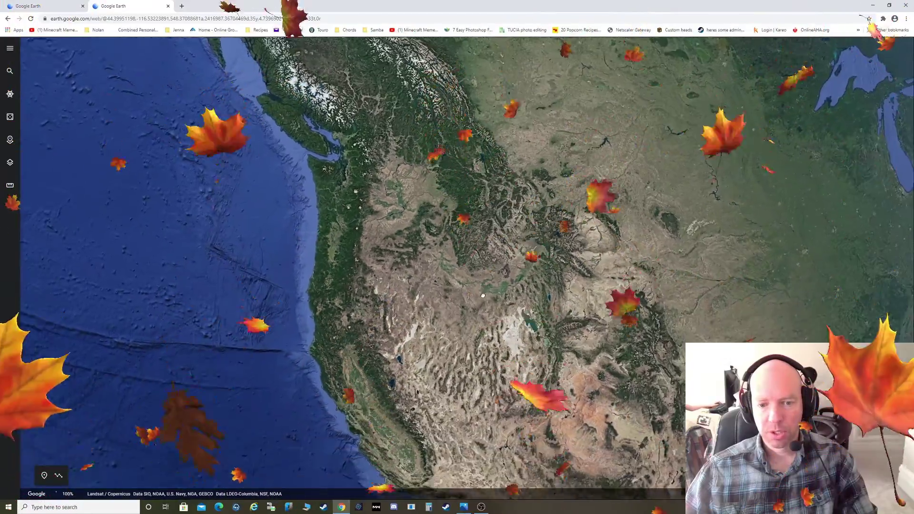
pyautogui.moveTo(483, 295); pyautogui.dragTo(459, 236)
pyautogui.scroll(3, 373, 220)
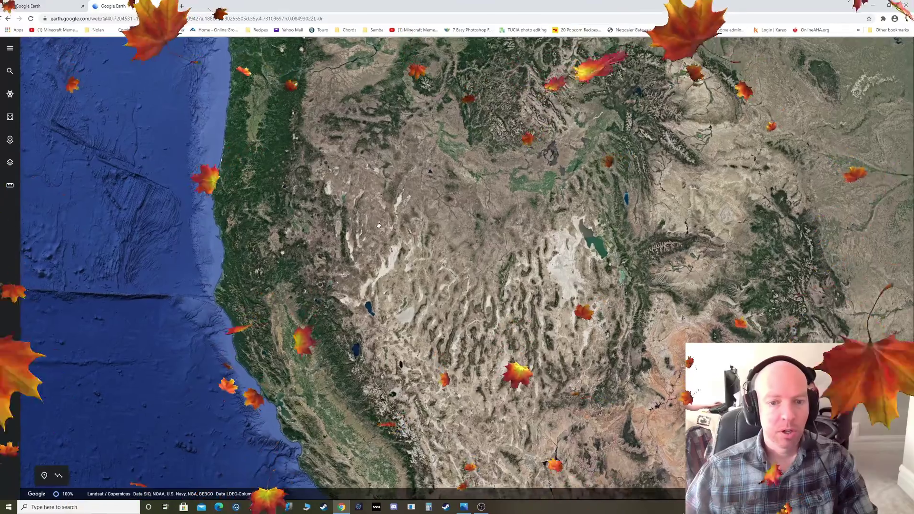
pyautogui.moveTo(378, 225); pyautogui.dragTo(381, 242)
pyautogui.moveTo(460, 184); pyautogui.dragTo(435, 272)
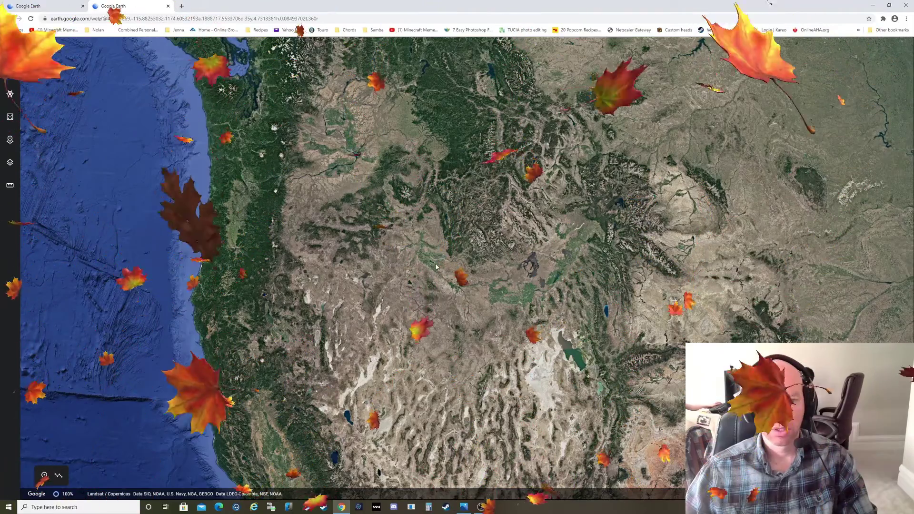
# Step: Set the map style to Exploration to display borders, labels, places and roads
pyautogui.click(12, 164)
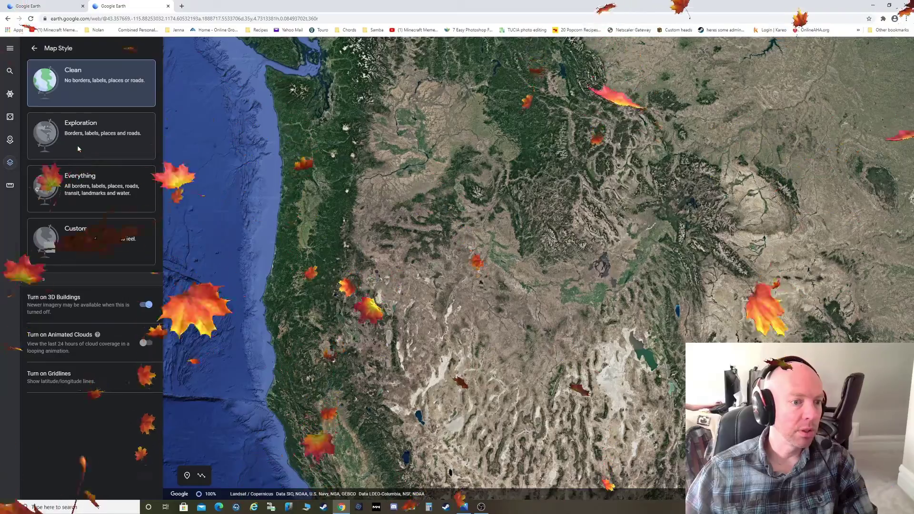
pyautogui.click(76, 138)
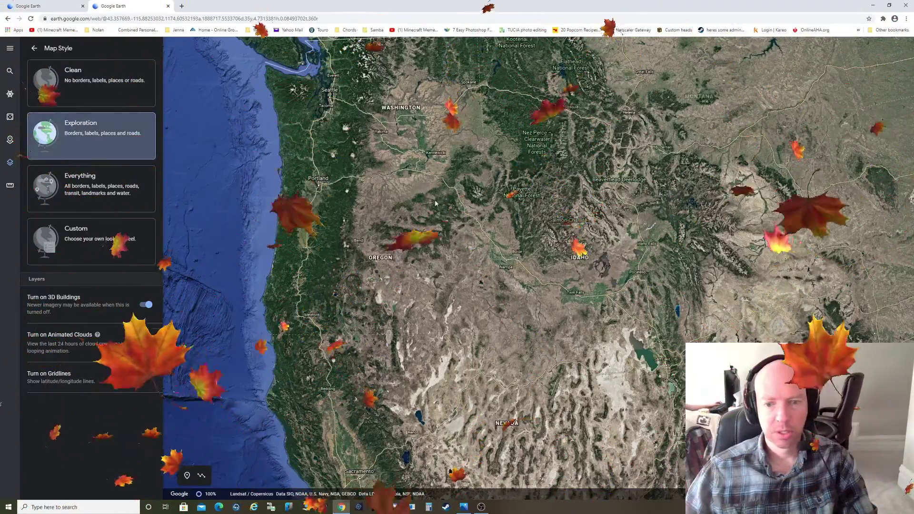
# Step: Examine the labelled area between Nampa and Meridian, Idaho, down to the fields and roads along the Vietnam Veterans Memorial Hwy
pyautogui.scroll(5, 443, 243)
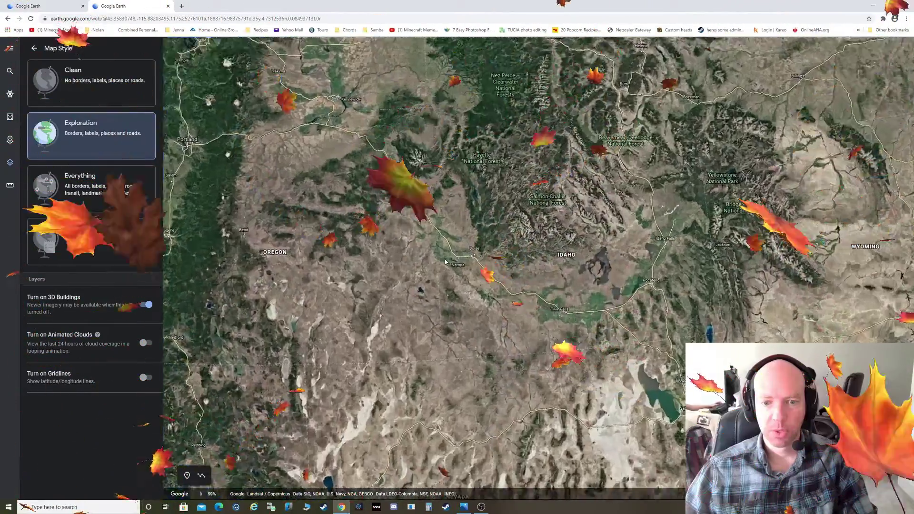
pyautogui.scroll(5, 473, 267)
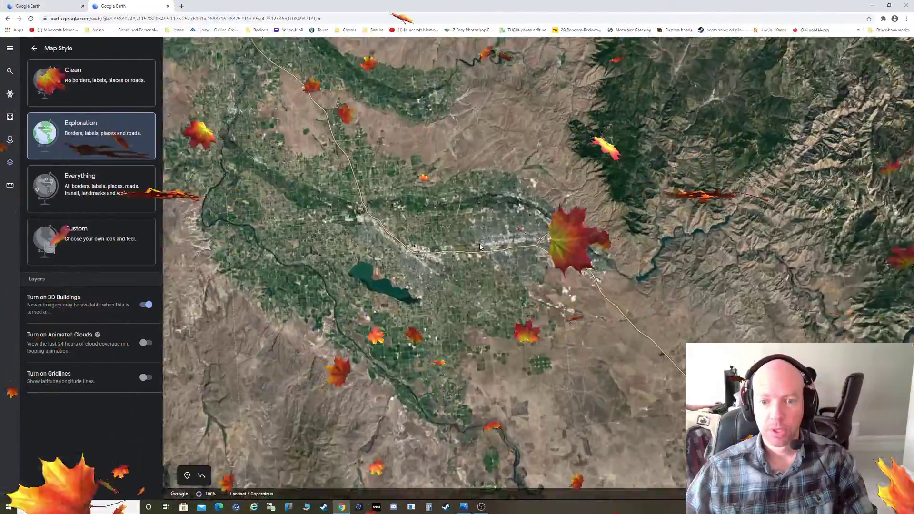
pyautogui.scroll(2, 475, 242)
pyautogui.scroll(3, 473, 243)
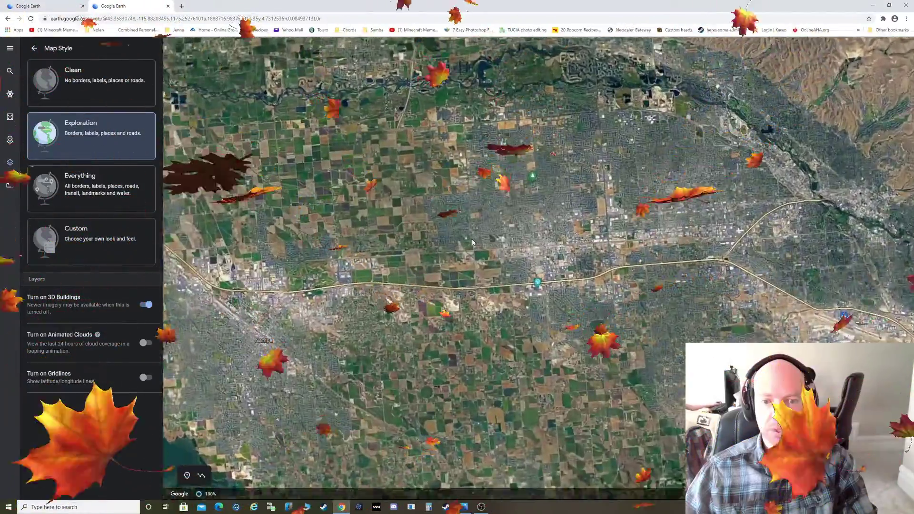
pyautogui.scroll(2, 446, 250)
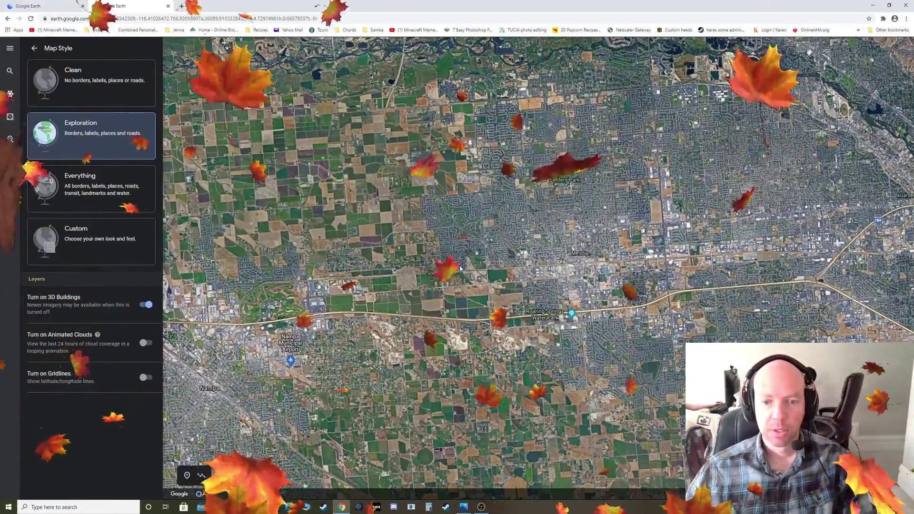
pyautogui.scroll(2, 478, 289)
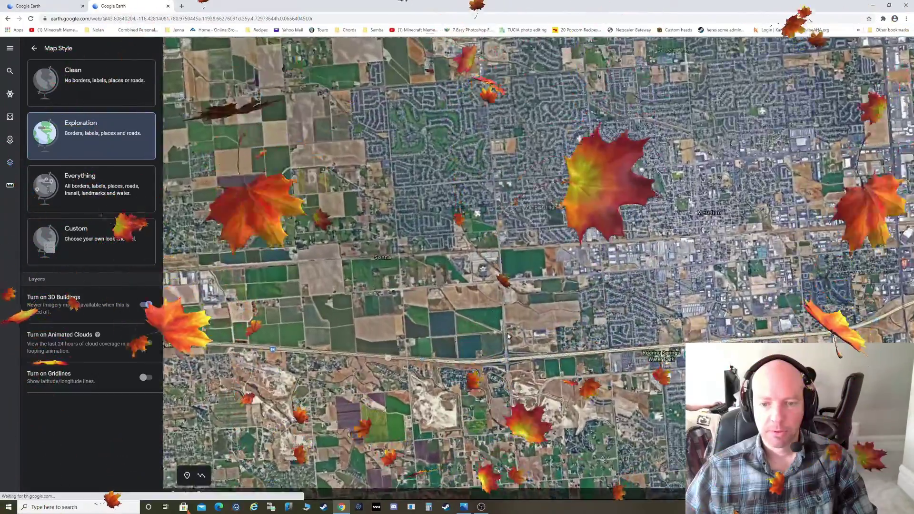
pyautogui.scroll(2, 508, 336)
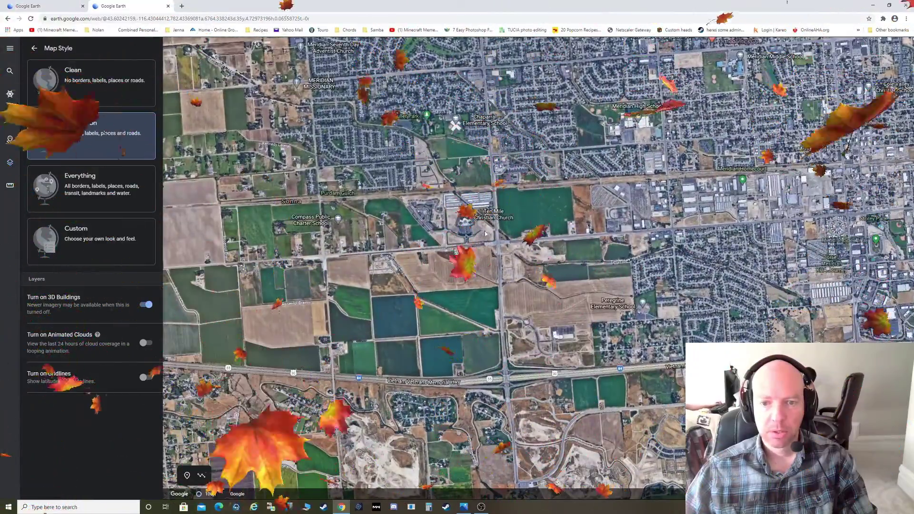
pyautogui.scroll(2, 491, 233)
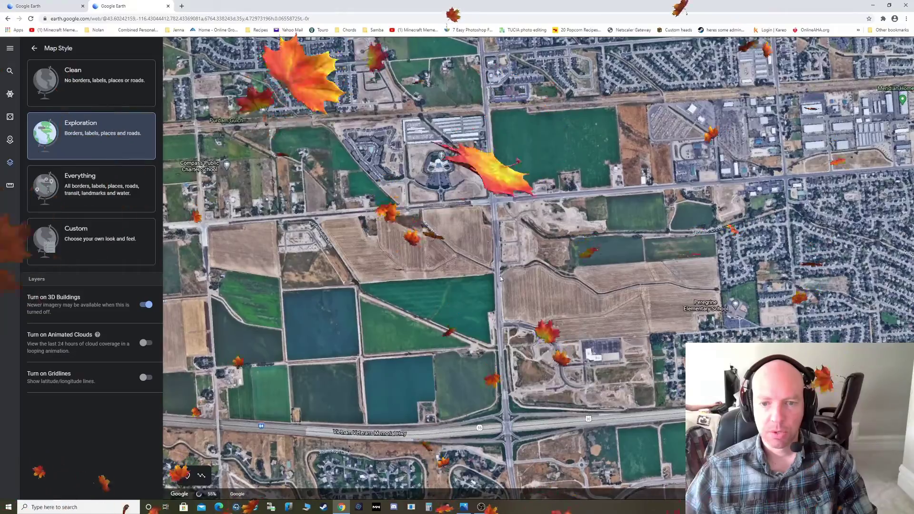
pyautogui.scroll(-2, 465, 272)
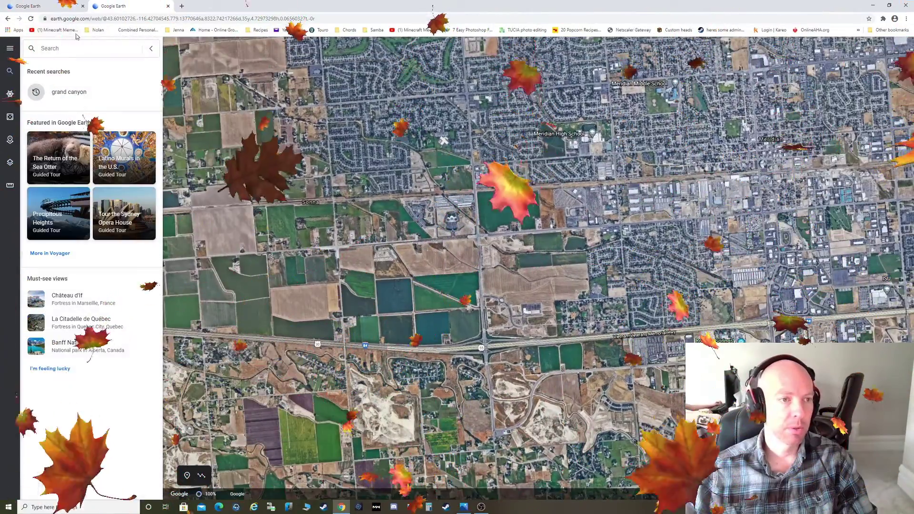
# Step: Close the search pane and inspect the golf-course neighbourhood with the pond northwest of central Meridian
pyautogui.click(150, 49)
pyautogui.scroll(-3, 398, 270)
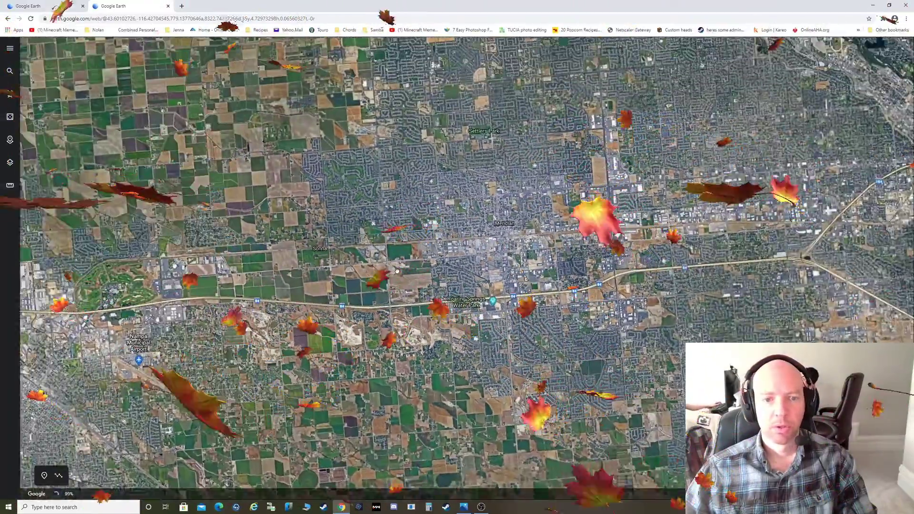
pyautogui.scroll(3, 372, 214)
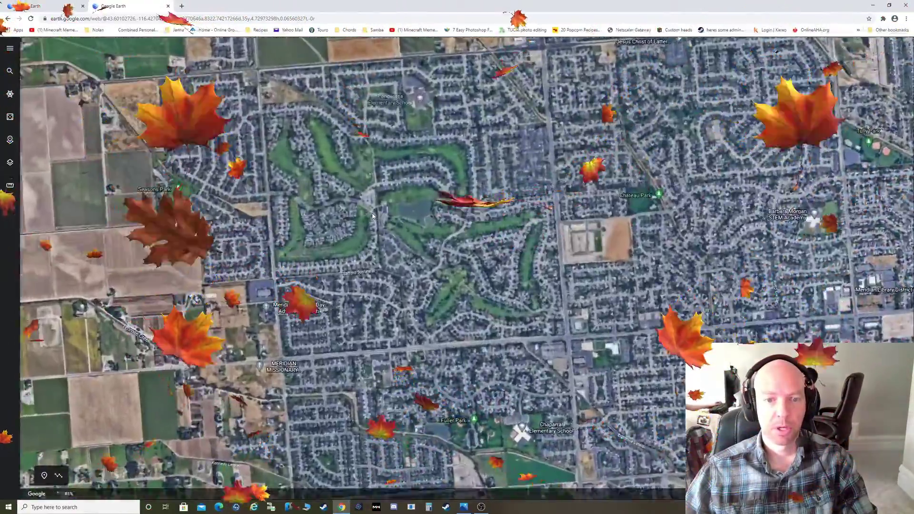
pyautogui.scroll(3, 373, 215)
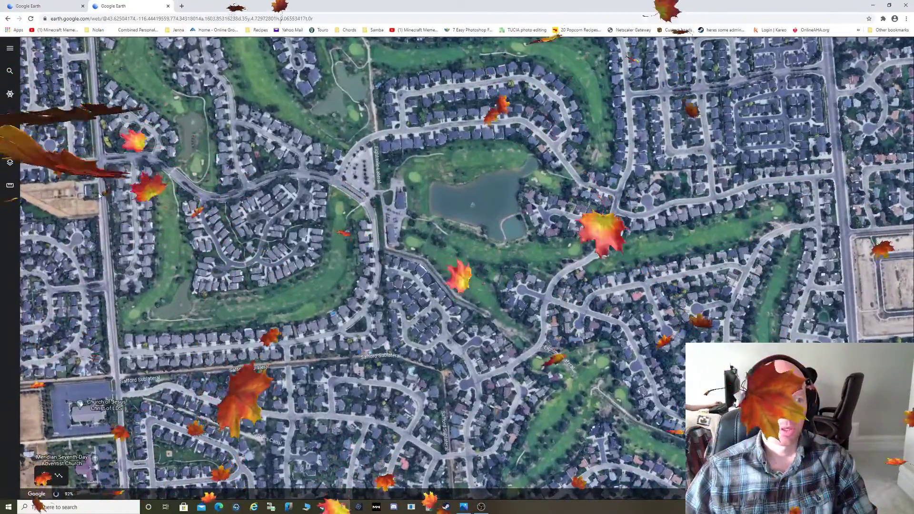
pyautogui.scroll(3, 381, 275)
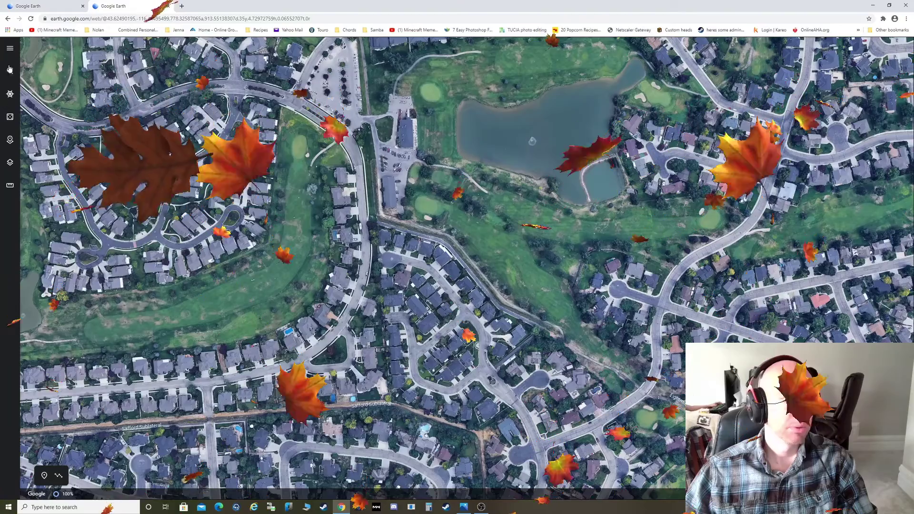
# Step: Set the map style to Everything, check the added labels around the golf course, and close the style settings
pyautogui.click(10, 139)
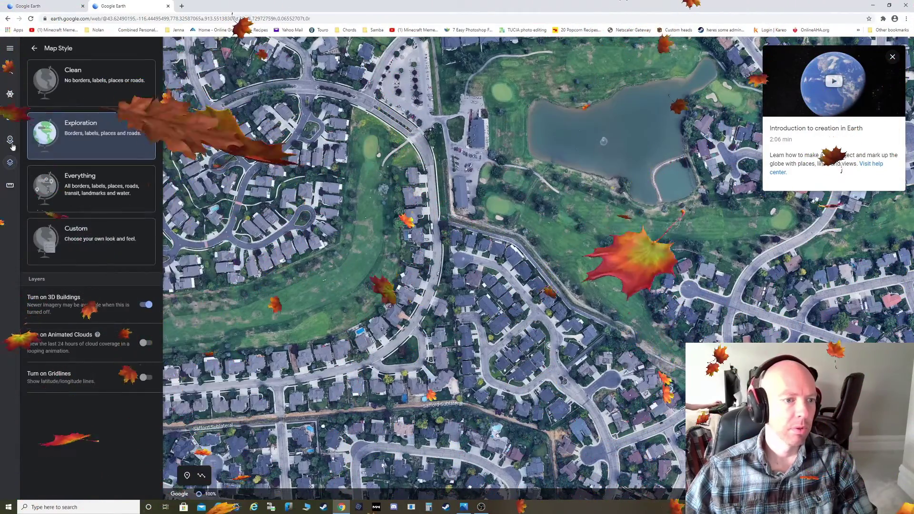
pyautogui.click(92, 198)
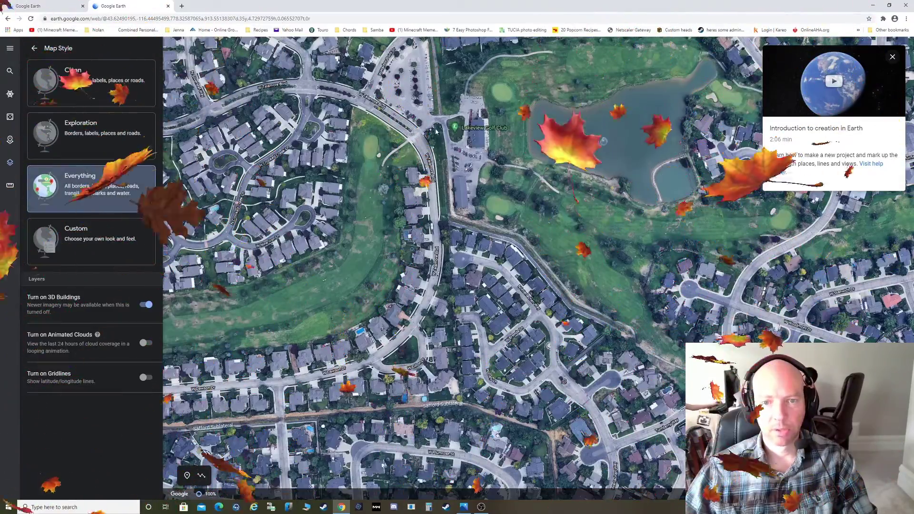
pyautogui.scroll(-5, 469, 245)
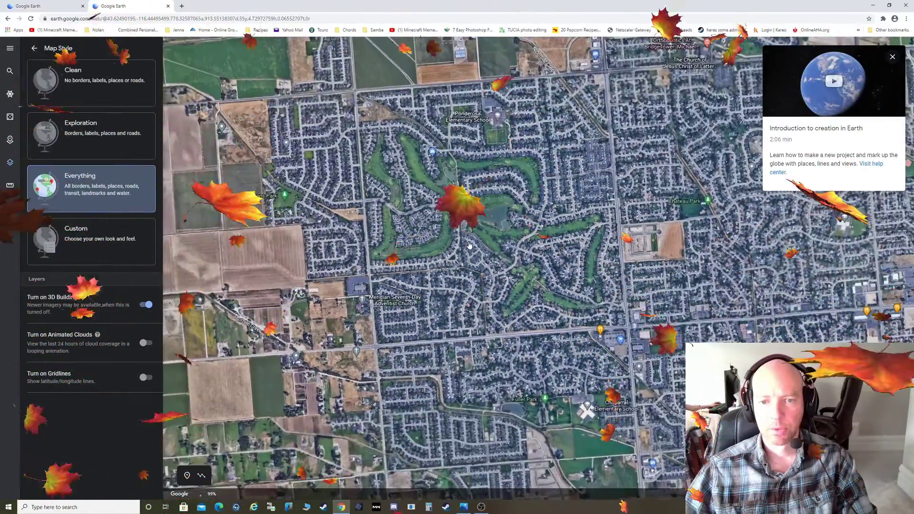
pyautogui.scroll(5, 469, 245)
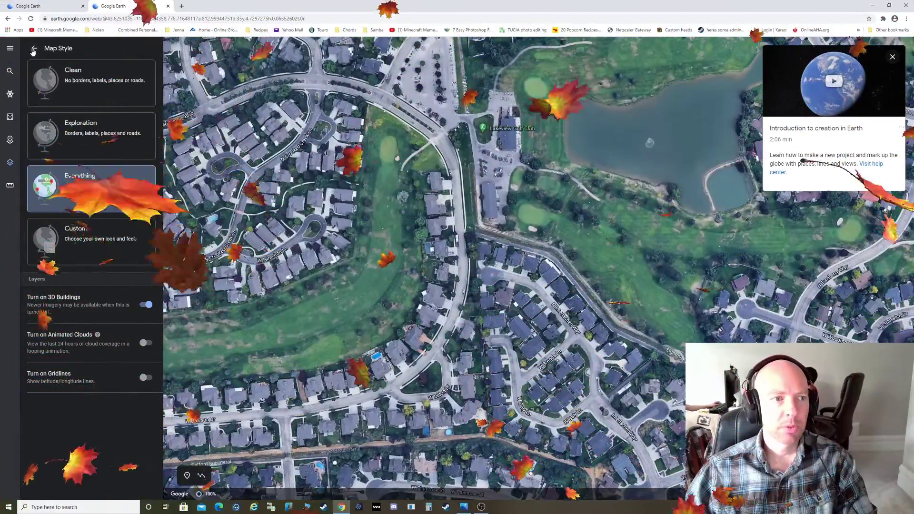
pyautogui.click(33, 49)
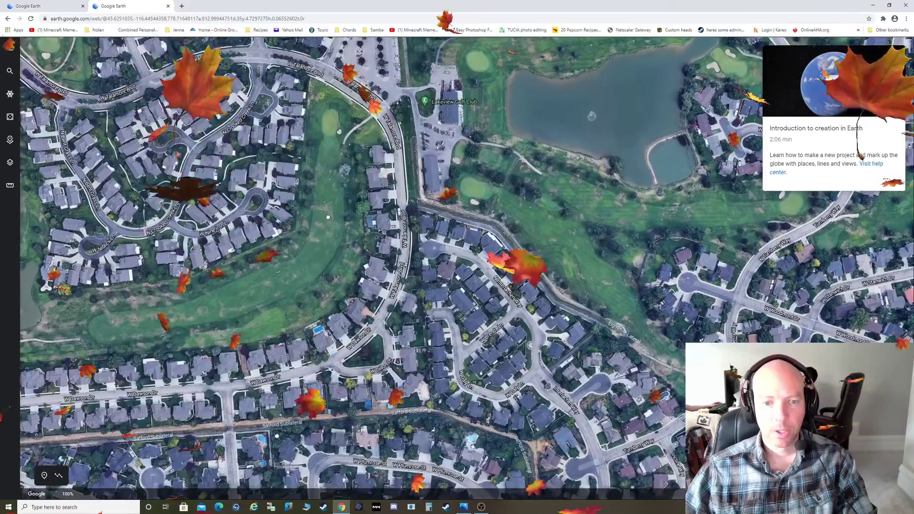
# Step: Inspect the house with the backyard pool beside the golf course from overhead and in a rotated, tilted 3D view
pyautogui.scroll(6, 376, 221)
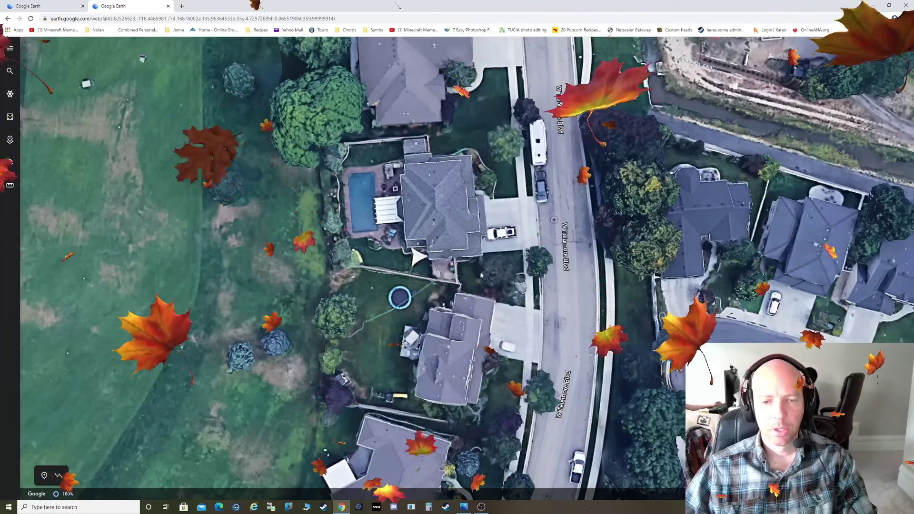
pyautogui.moveTo(492, 285); pyautogui.dragTo(846, 190)
pyautogui.keyDown('shift'); pyautogui.moveTo(565, 313); pyautogui.dragTo(665, 317); pyautogui.keyUp('shift')
pyautogui.scroll(-10, 665, 317)
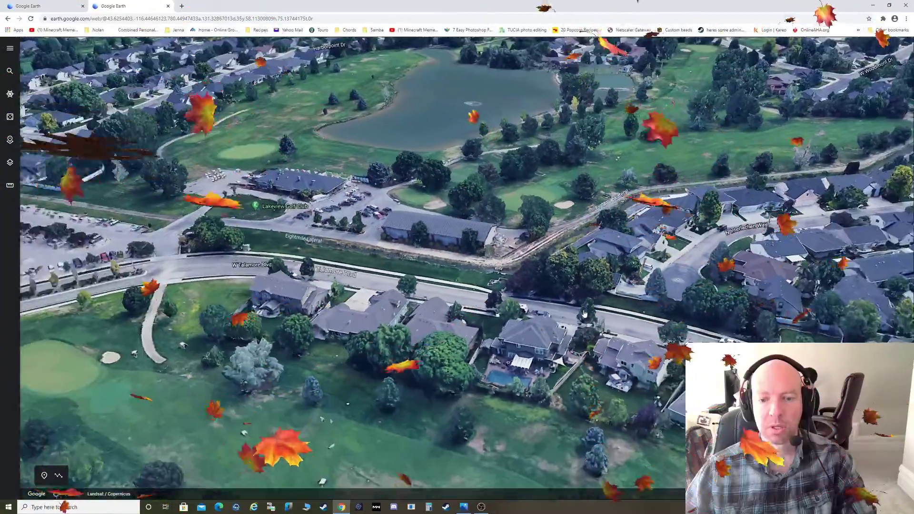
# Step: Measure the backyard pool's perimeter and area from overhead by marking its four corners and closing the outline
pyautogui.scroll(10, 588, 351)
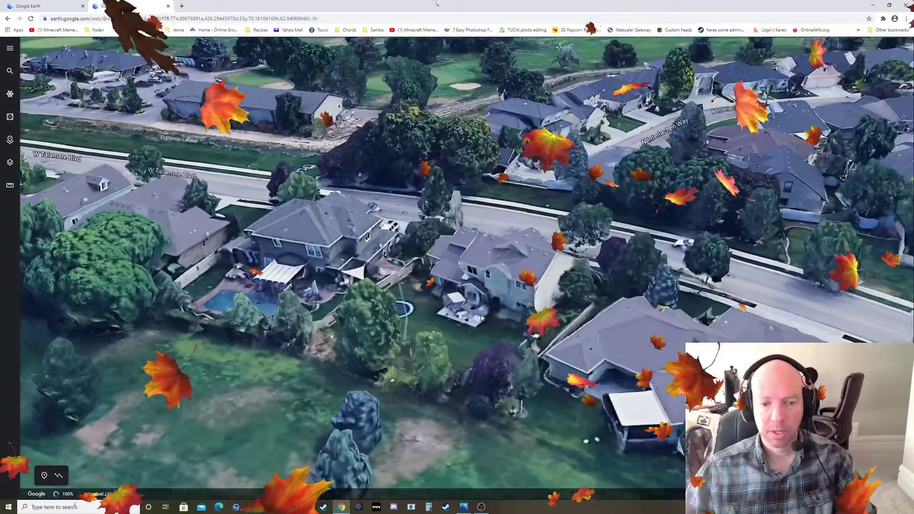
pyautogui.keyDown('shift'); pyautogui.moveTo(481, 318); pyautogui.dragTo(376, 390); pyautogui.keyUp('shift')
pyautogui.moveTo(498, 165)
pyautogui.mouseDown()
pyautogui.moveTo(498, 318)
pyautogui.moveTo(460, 300)
pyautogui.mouseUp()
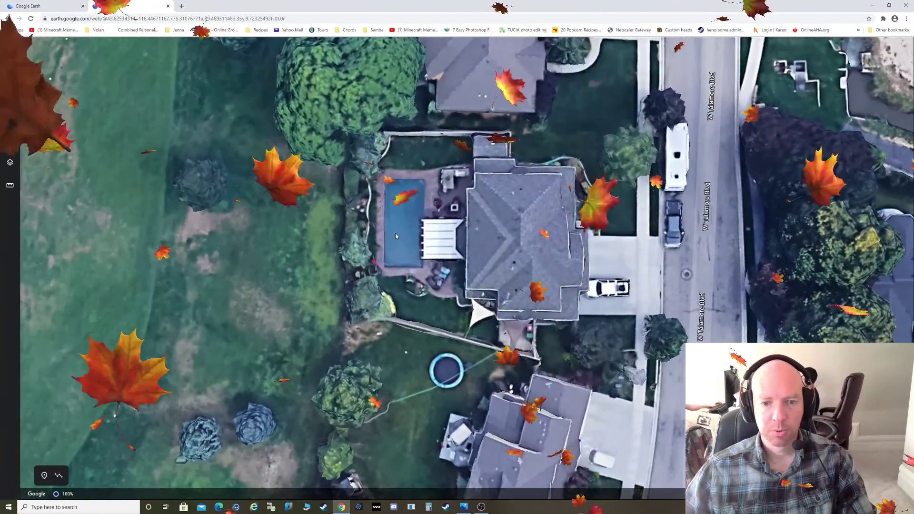
pyautogui.scroll(3, 399, 219)
pyautogui.scroll(-1, 392, 184)
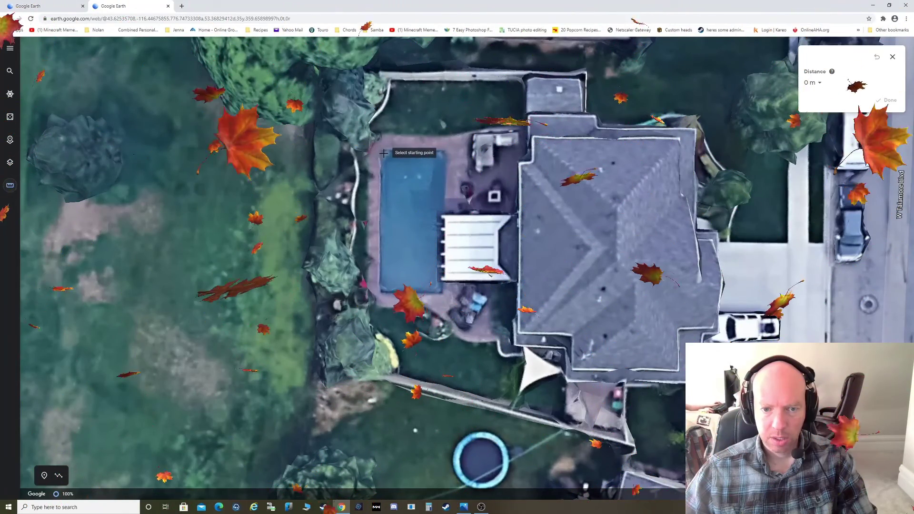
pyautogui.click(443, 153)
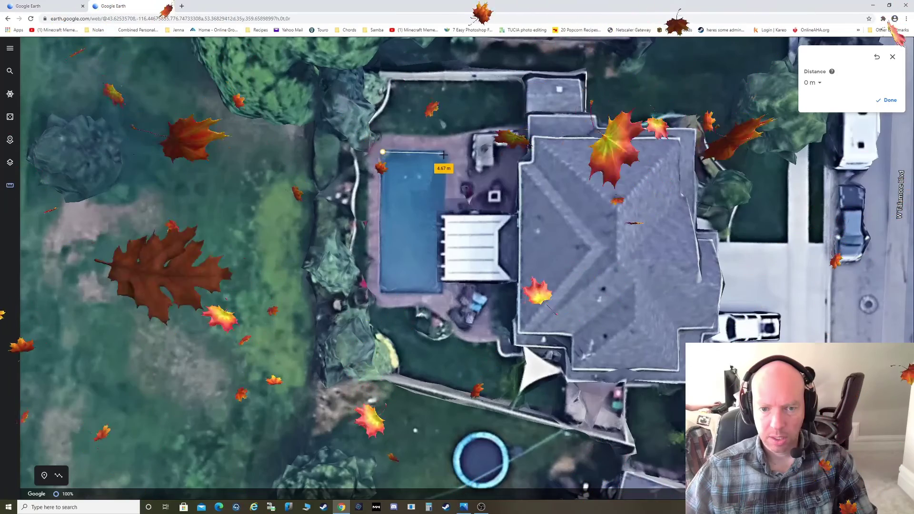
pyautogui.click(443, 293)
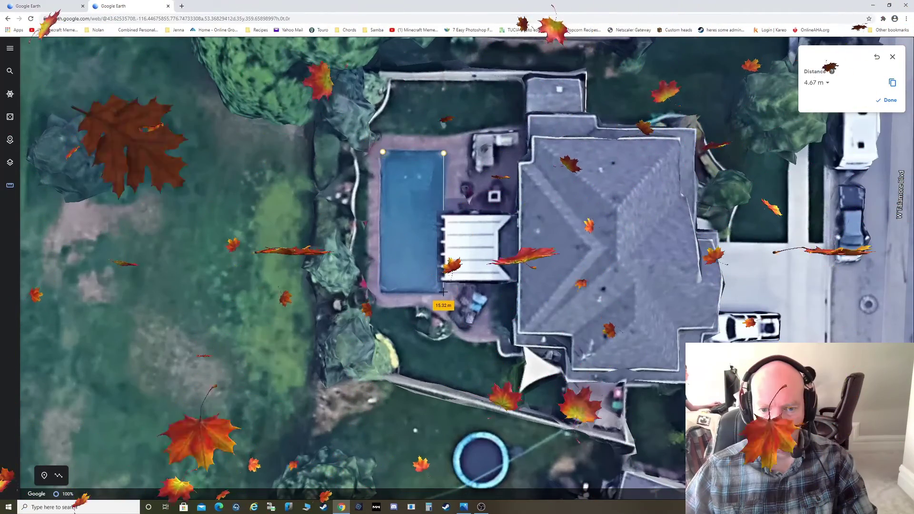
pyautogui.click(383, 290)
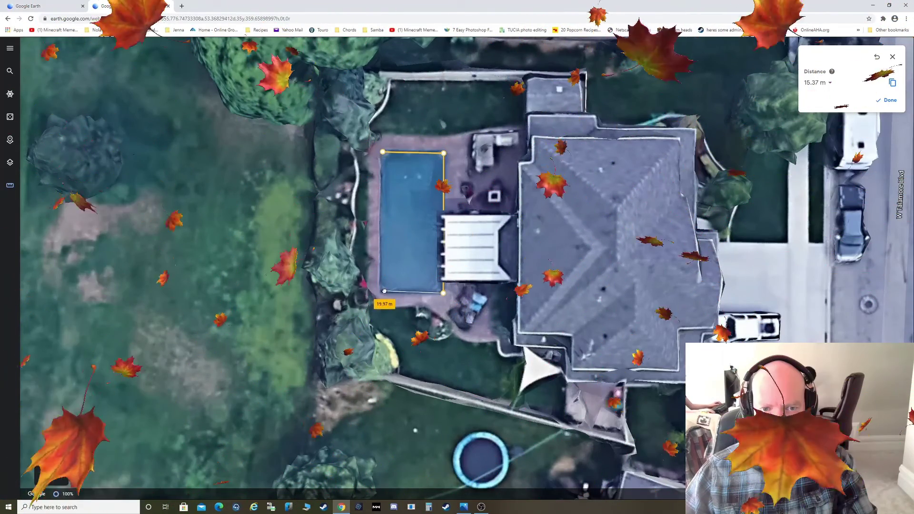
pyautogui.click(384, 153)
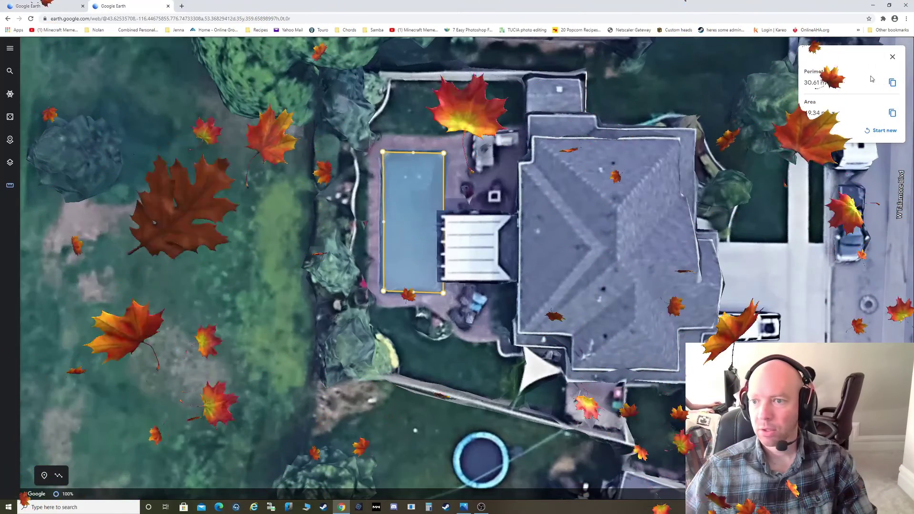
# Step: Set the pool measurement's perimeter unit to feet and its area unit to square feet
pyautogui.click(832, 84)
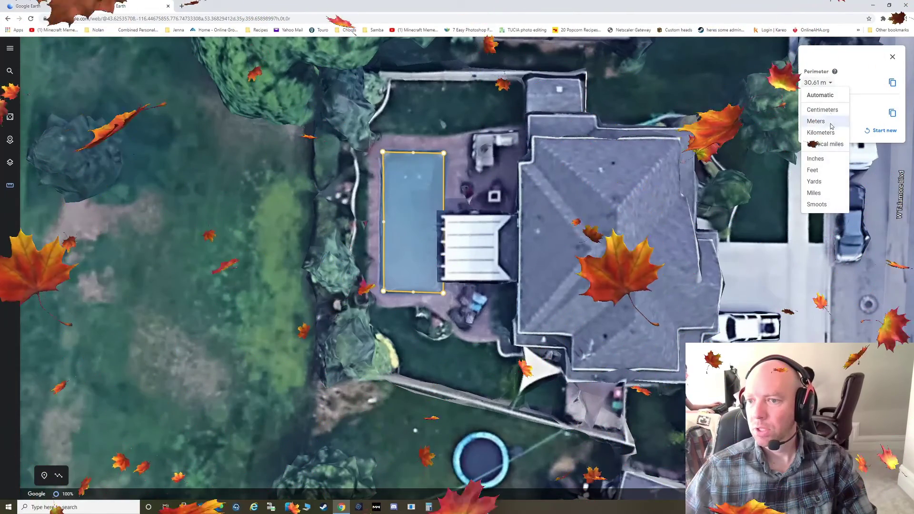
pyautogui.click(827, 174)
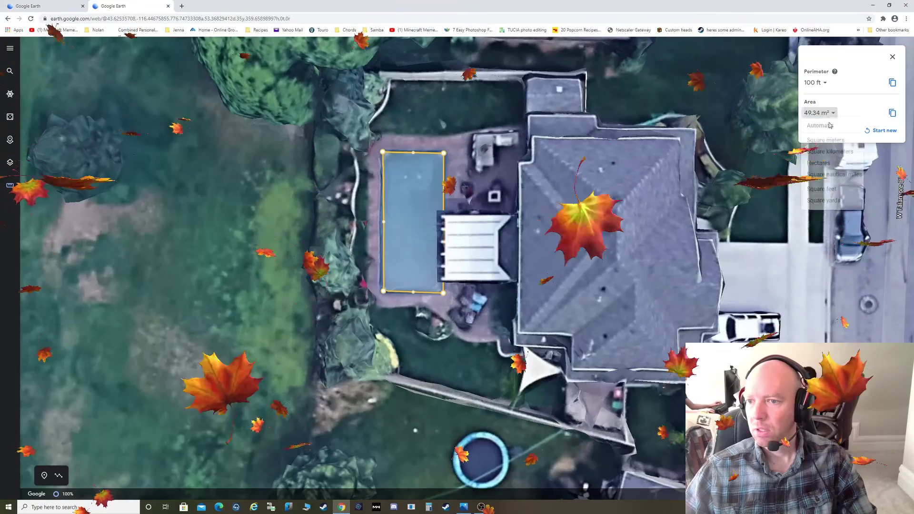
pyautogui.click(820, 113)
pyautogui.click(824, 189)
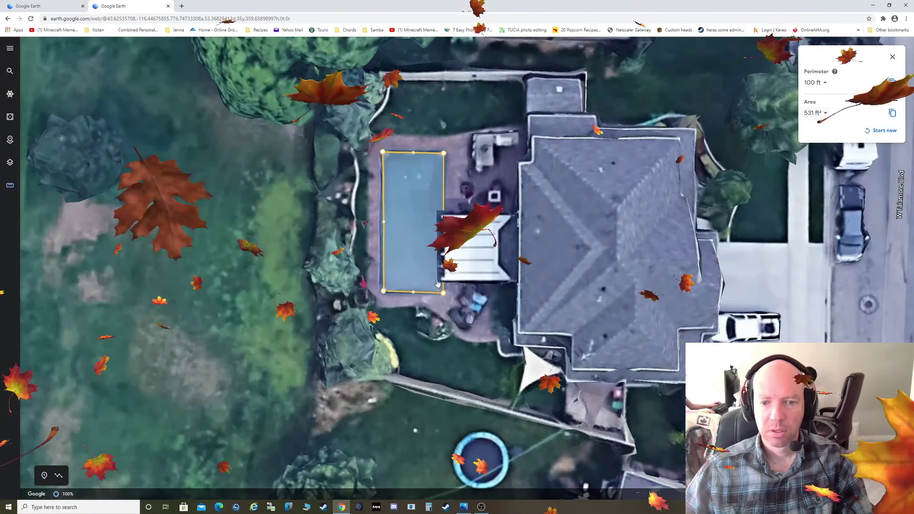
# Step: Shift the measured outline's corner near the patio chairs slightly inward to fit the pool, and check the outline in 3D
pyautogui.moveTo(443, 293)
pyautogui.mouseDown()
pyautogui.moveTo(414, 259)
pyautogui.moveTo(439, 292)
pyautogui.mouseUp()
pyautogui.moveTo(495, 289); pyautogui.dragTo(582, 170, button='middle')
pyautogui.moveTo(549, 283)
pyautogui.mouseDown(button='middle')
pyautogui.moveTo(633, 253)
pyautogui.moveTo(567, 253)
pyautogui.moveTo(324, 184)
pyautogui.moveTo(513, 245)
pyautogui.mouseUp(button='middle')
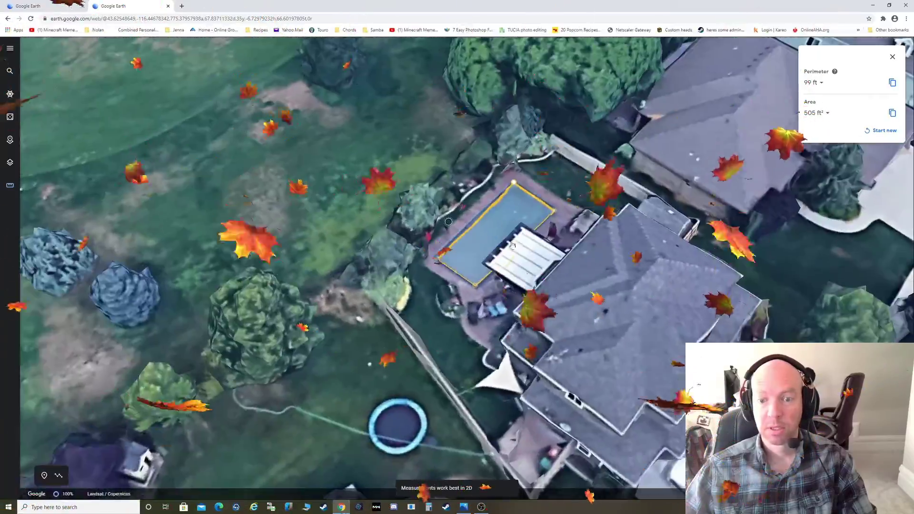
# Step: Enter Street View on W Talamore Blvd near the pool house, advance one position along the road, and look around at the houses
pyautogui.scroll(-6, 617, 309)
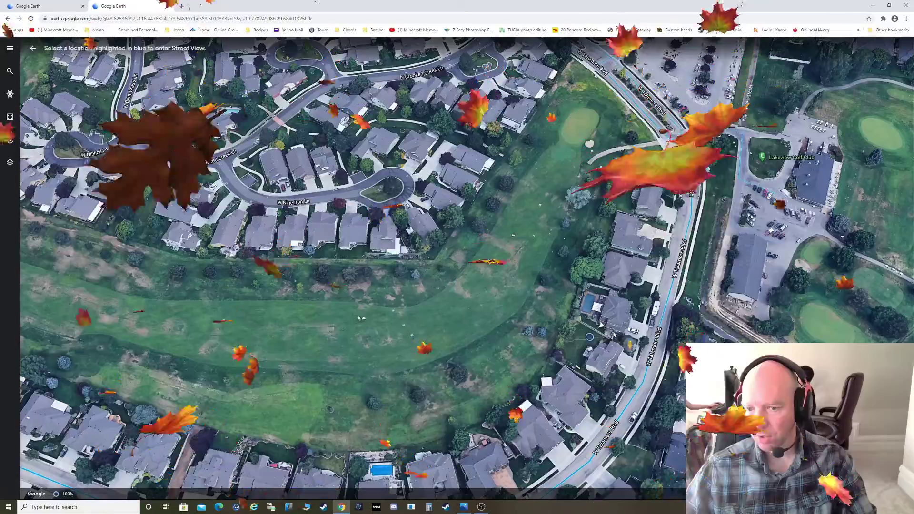
pyautogui.click(660, 334)
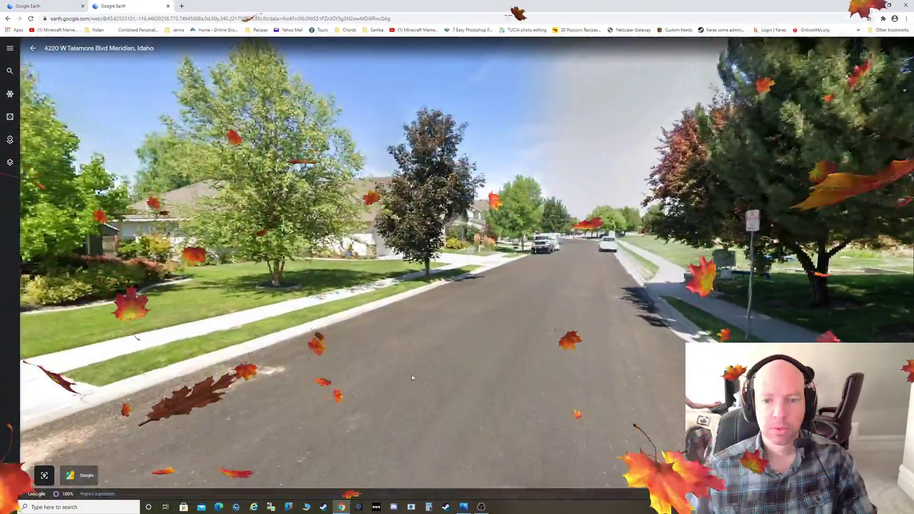
pyautogui.moveTo(413, 378); pyautogui.dragTo(228, 317)
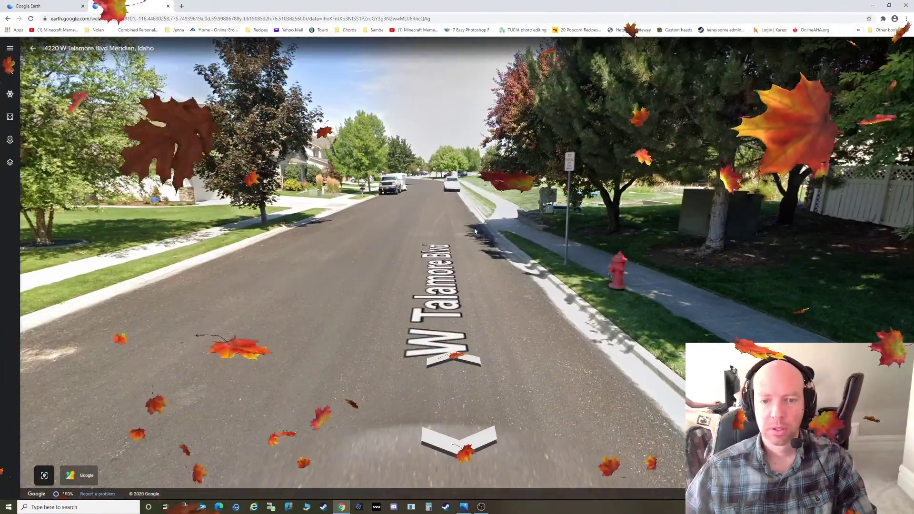
pyautogui.click(455, 362)
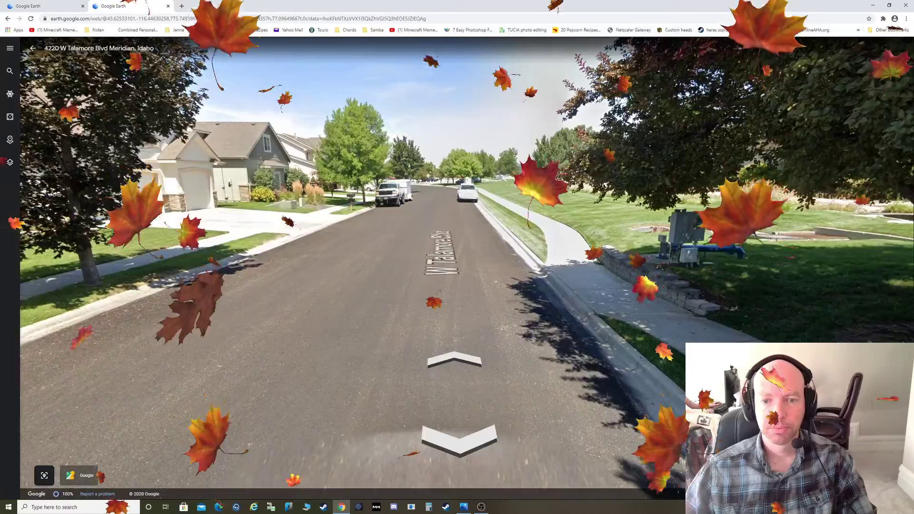
pyautogui.moveTo(162, 340); pyautogui.dragTo(669, 327)
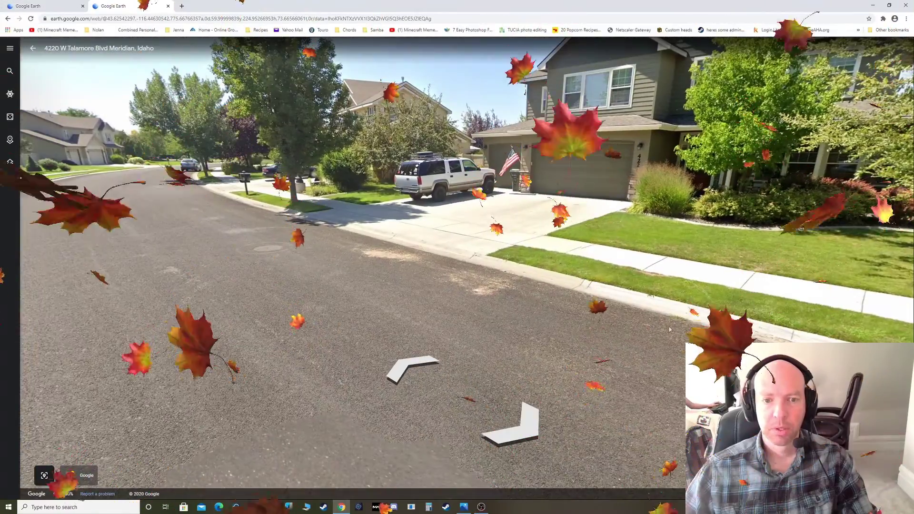
pyautogui.click(480, 508)
pyautogui.click(711, 326)
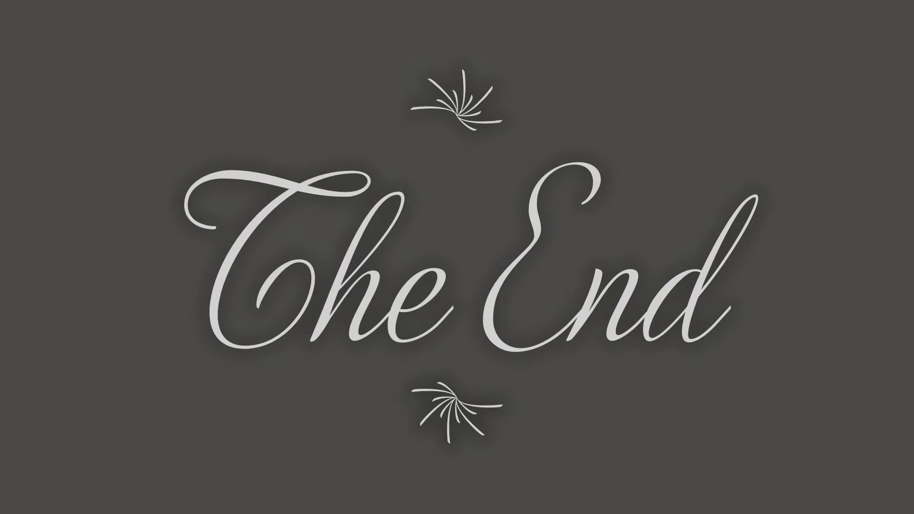